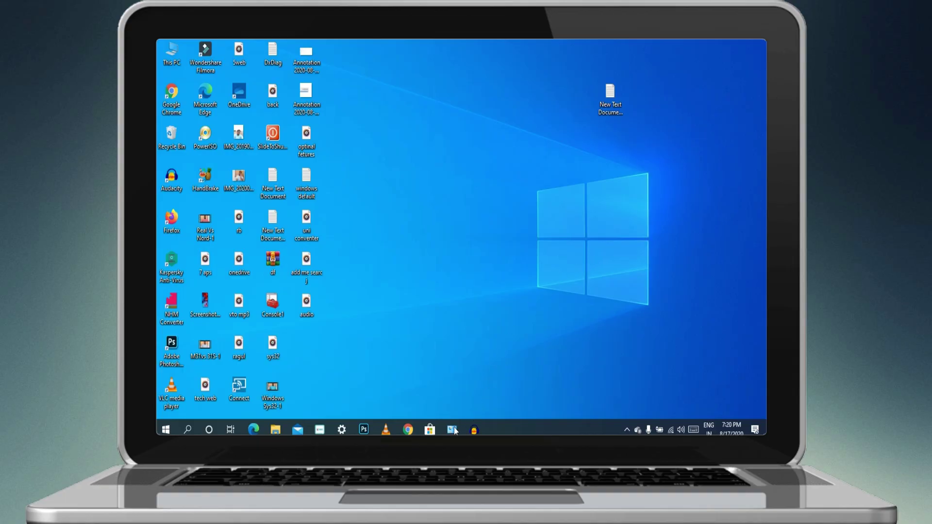
Open Control Panel, set its view to Large icons and open the Fonts item
click(453, 429)
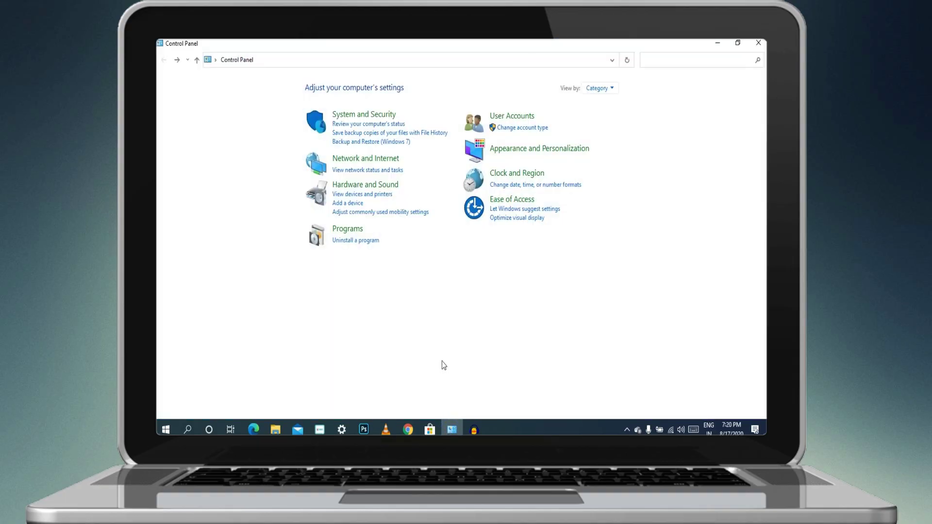
click(594, 88)
click(610, 117)
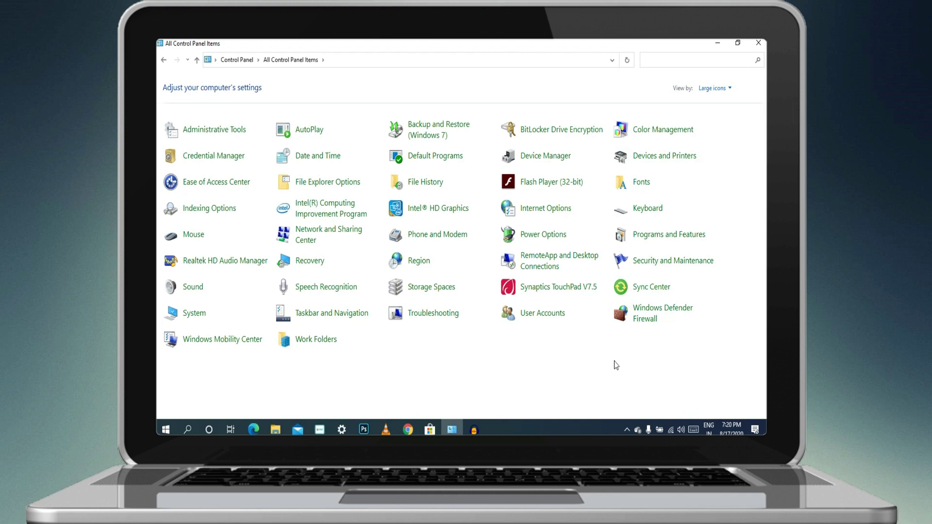
click(647, 184)
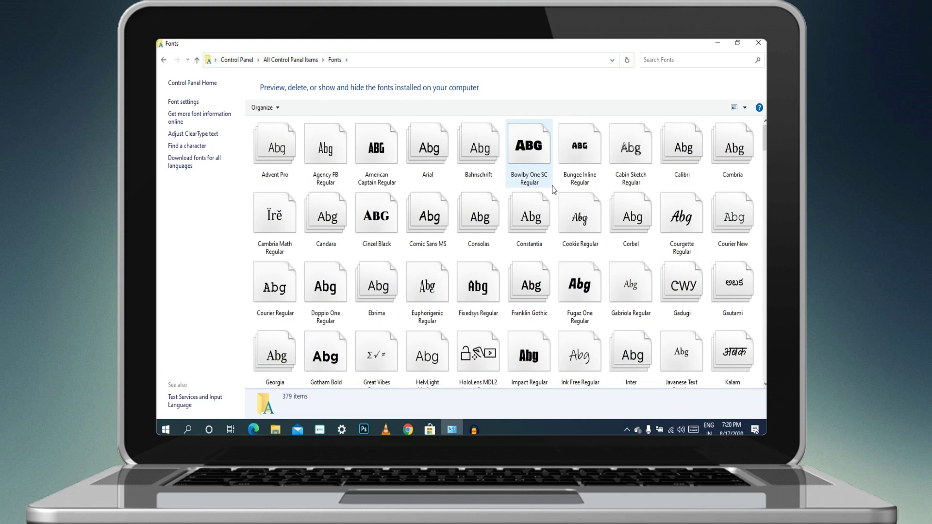
Look through the installed fonts for a typeface to use as the new system font
scroll(552, 188, down, 1)
scroll(552, 188, down, 2)
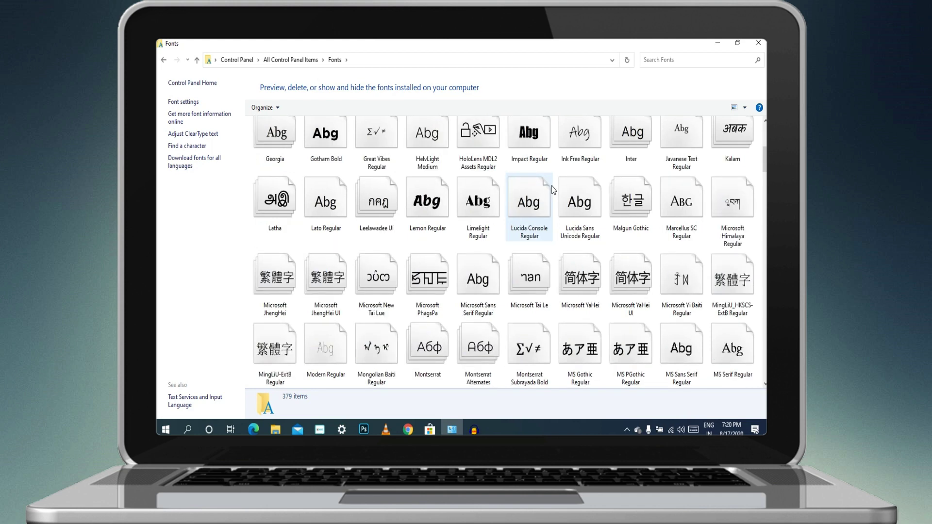
scroll(552, 189, down, 5)
scroll(552, 188, down, 3)
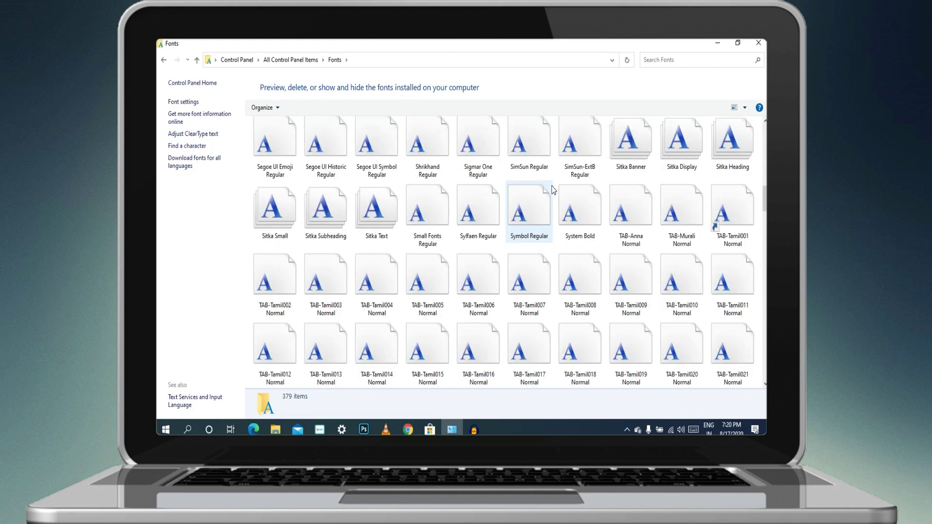
scroll(552, 188, down, 2)
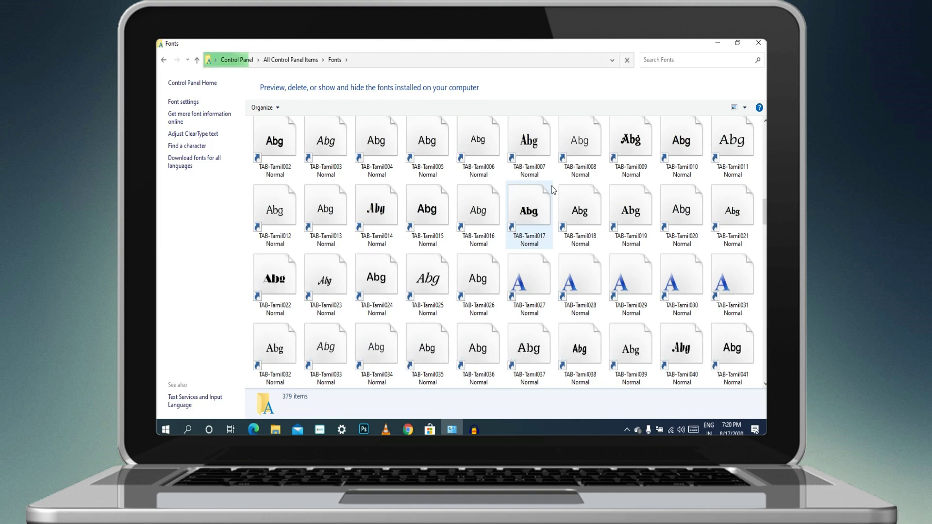
scroll(552, 194, down, 4)
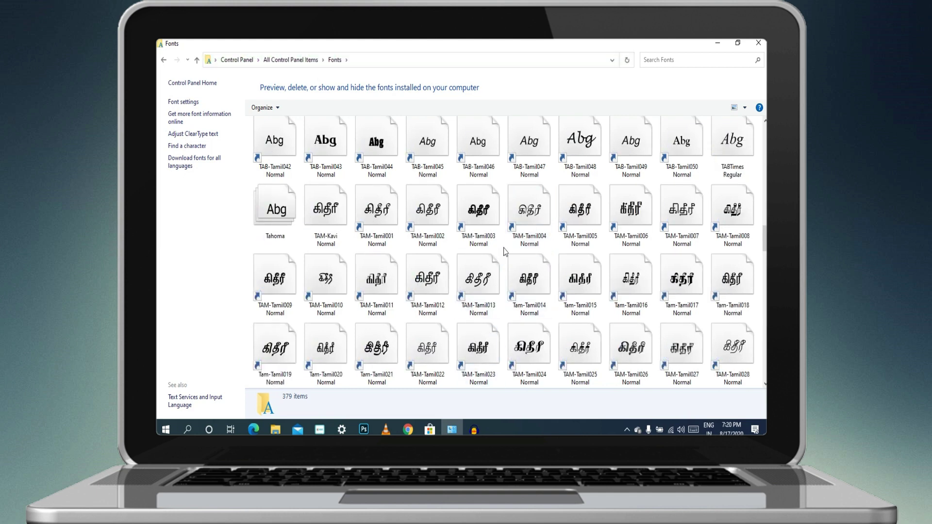
scroll(504, 249, down, 5)
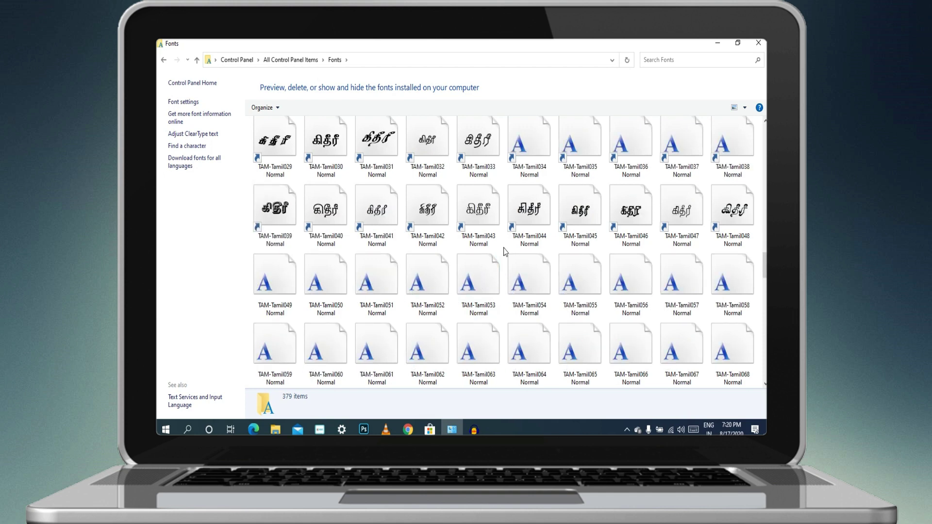
scroll(504, 250, up, 10)
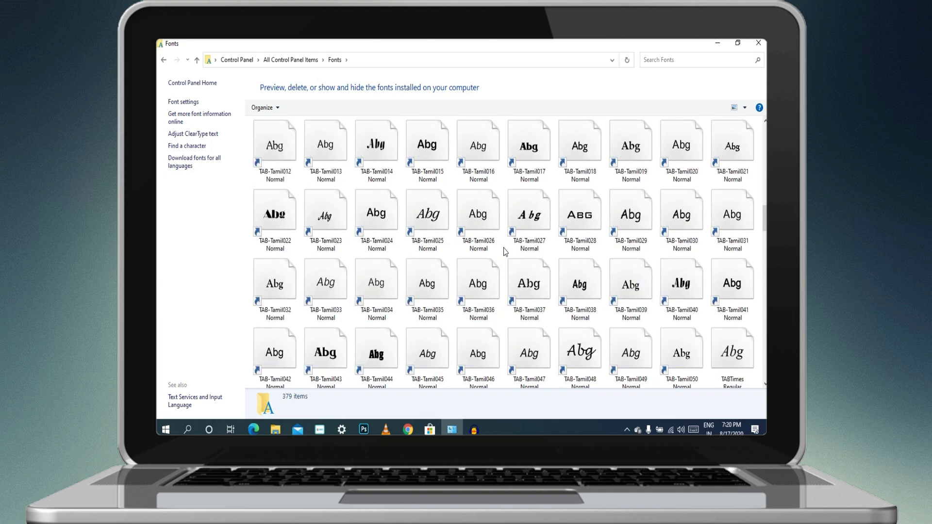
scroll(504, 251, up, 10)
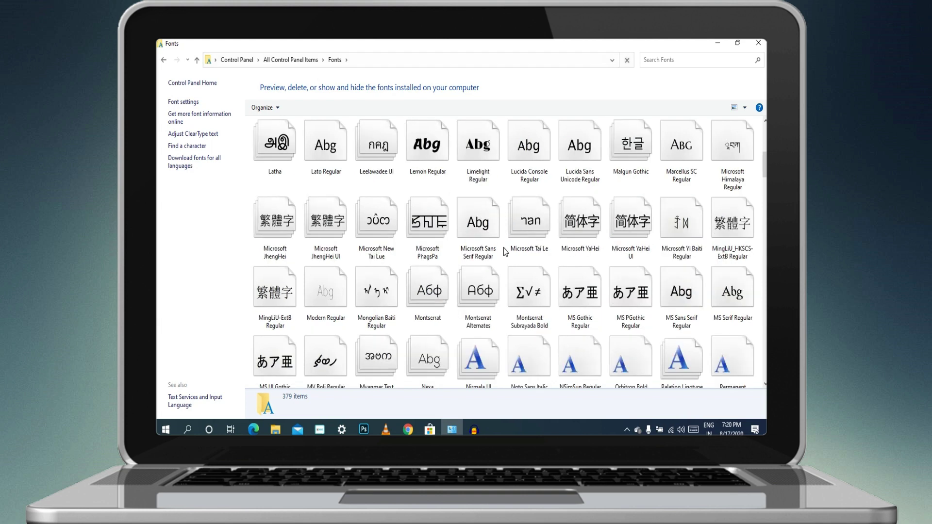
scroll(503, 249, up, 2)
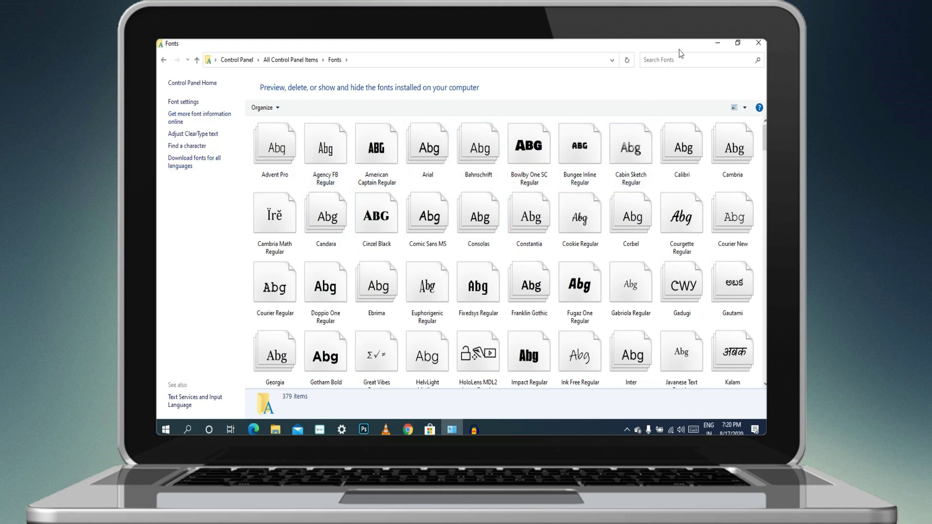
Minimize the Fonts window and open the New Text Document (3) file from the desktop in a maximized Notepad window
click(713, 43)
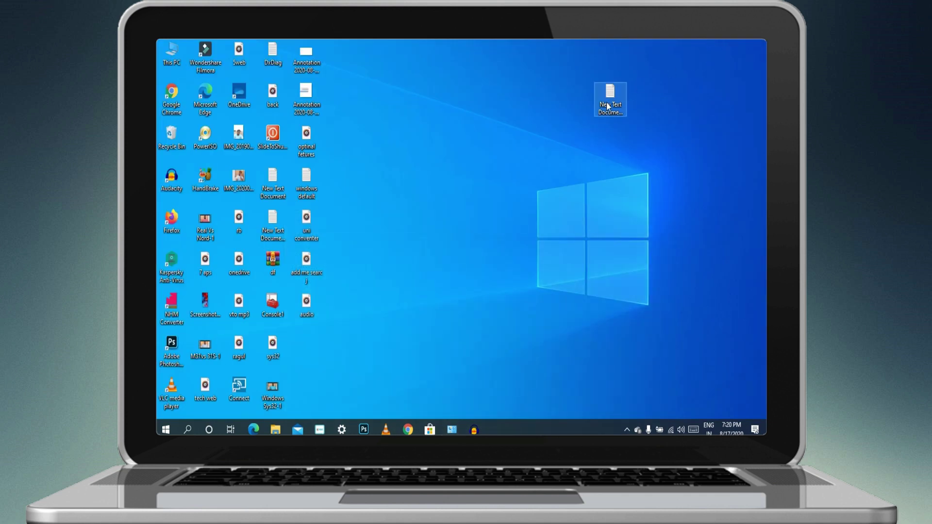
double_click(606, 105)
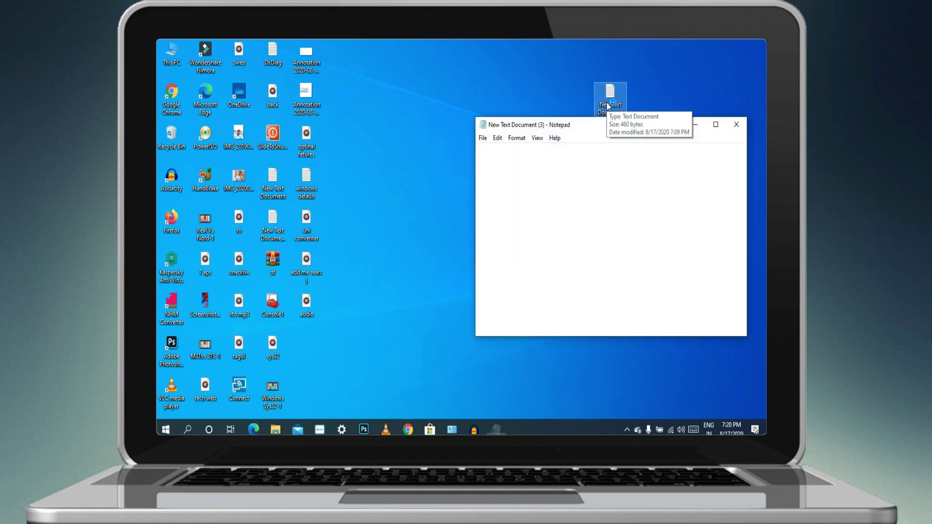
click(715, 124)
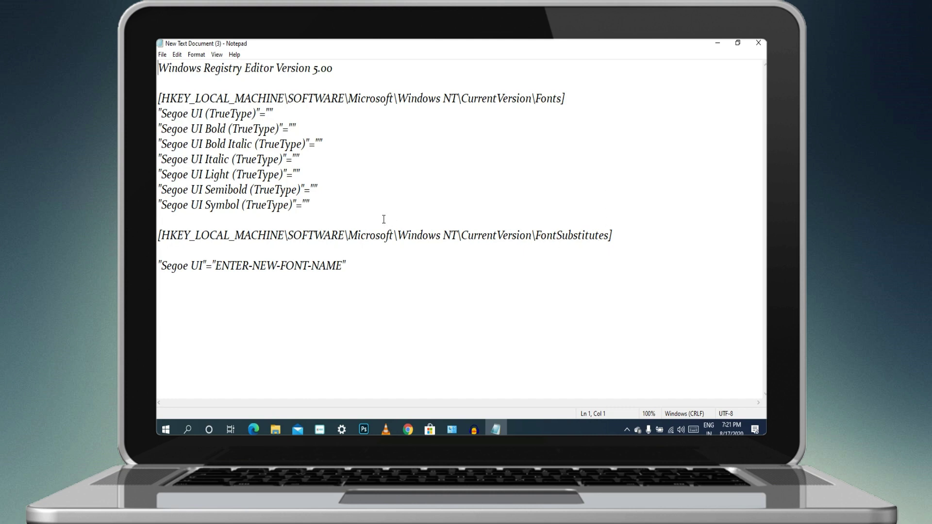
Delete the ENTER-NEW-FONT-NAME placeholder between the quotes of the "Segoe UI" entry, keeping both quotation marks
click(339, 265)
key(BackSpace)
key(BackSpace)
key(BackSpace)
key(BackSpace)
key(BackSpace)
key(BackSpace)
key(BackSpace)
key(BackSpace)
key(BackSpace)
key(BackSpace)
key(BackSpace)
key(BackSpace)
key(BackSpace)
key(BackSpace)
key(BackSpace)
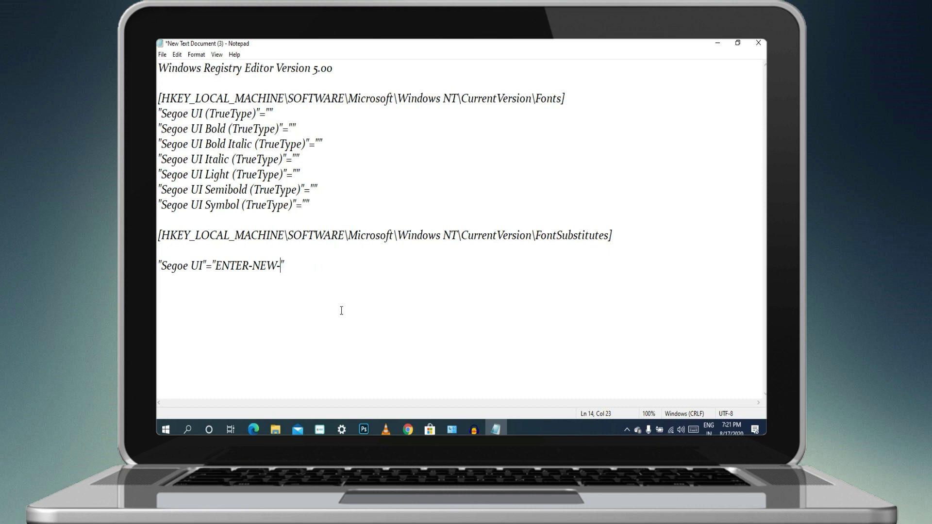
key(BackSpace)
key(BackSpace)
key(BackSpace)
key(BackSpace)
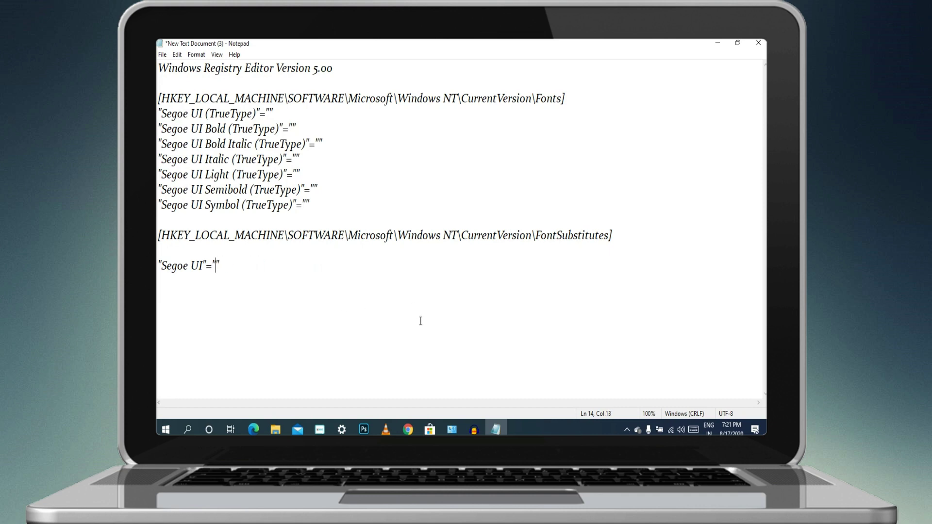
Check the replacement font's name in the Fonts window and enter Segoe Print as the "Segoe UI" value in the Notepad document
click(452, 429)
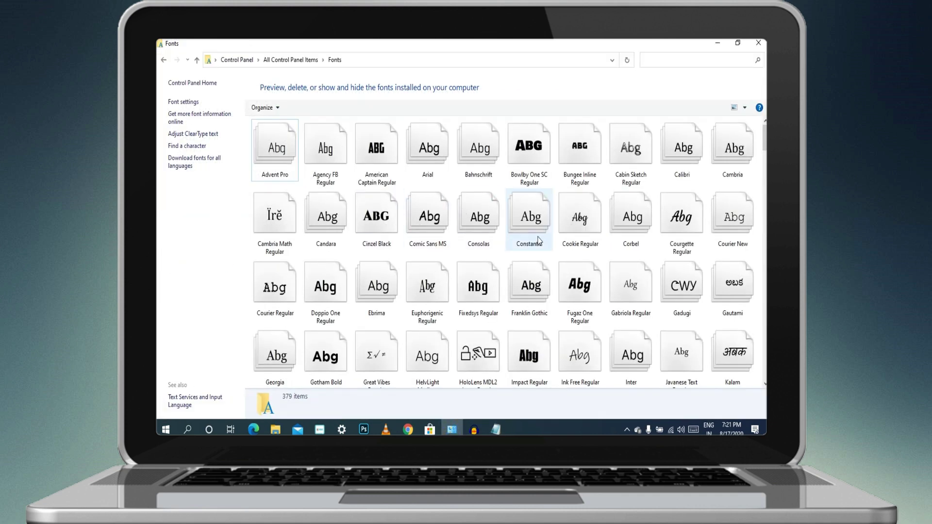
scroll(545, 246, down, 10)
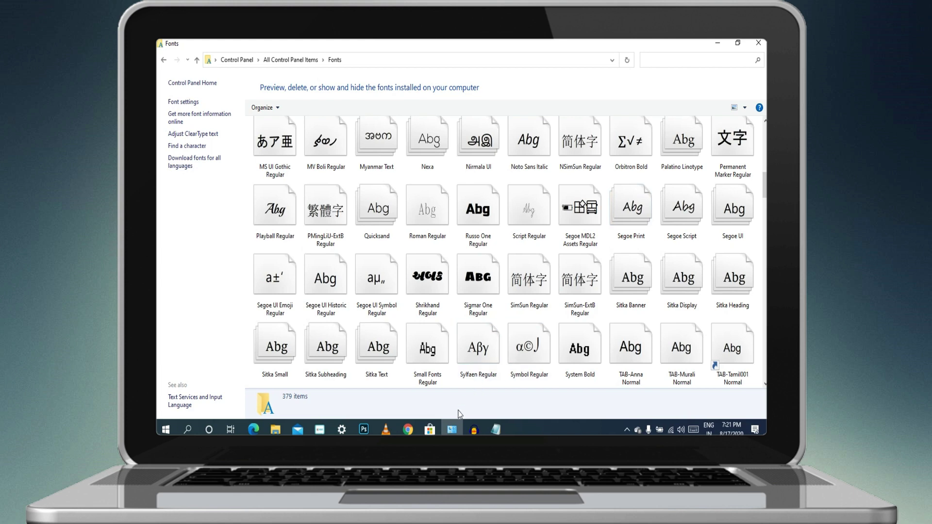
click(495, 429)
text(se)
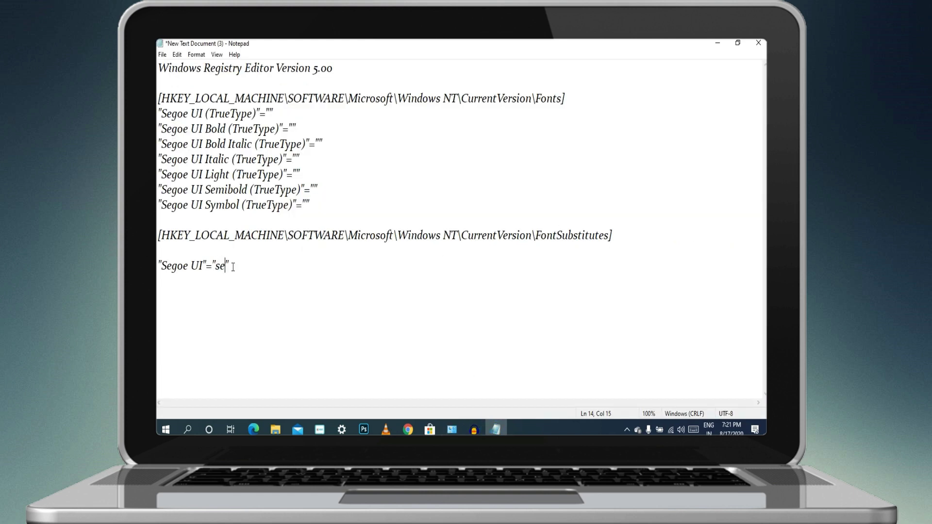
click(452, 428)
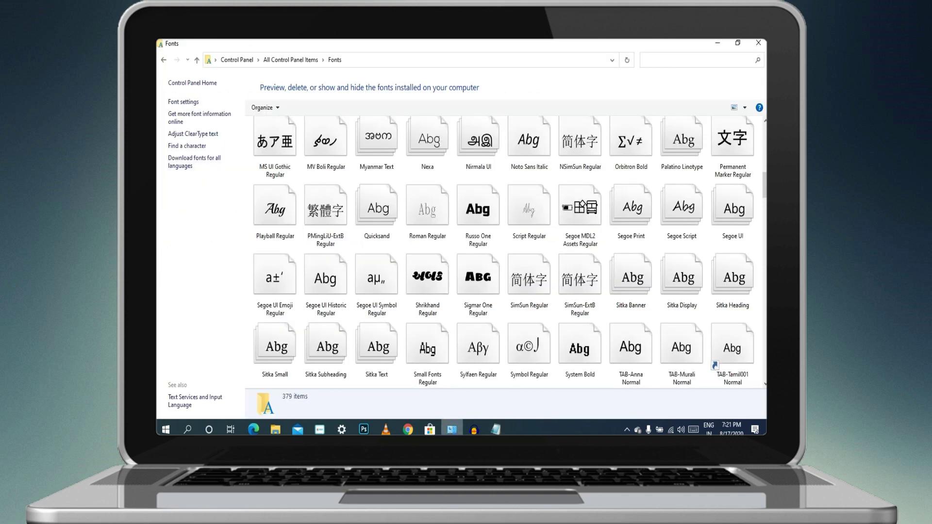
key(alt+Tab)
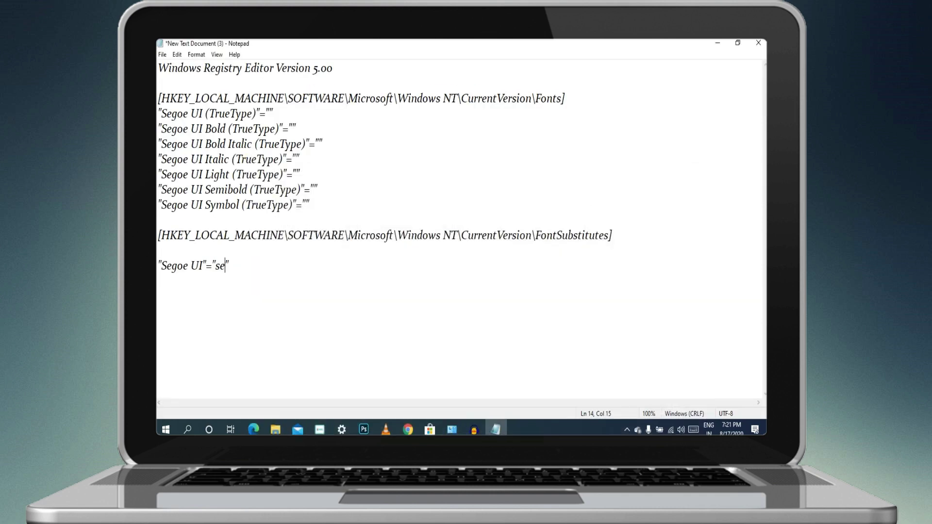
text(goe print)
key(Left)
key(Left)
key(Left)
key(BackSpace)
text(P)
key(Left)
key(Left)
key(Left)
key(Left)
key(BackSpace)
text(S)
Save a copy of the document to New Volume (D:) under the name new font.reg
click(163, 55)
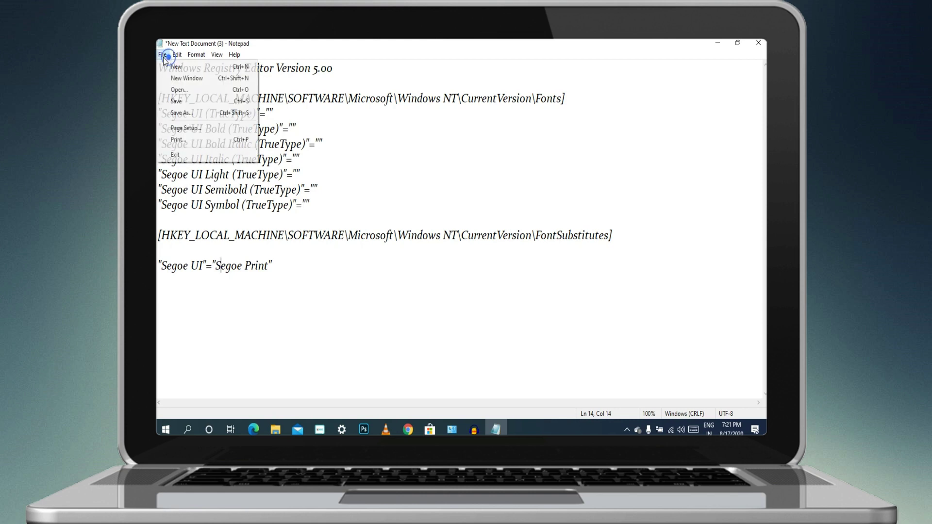
click(182, 112)
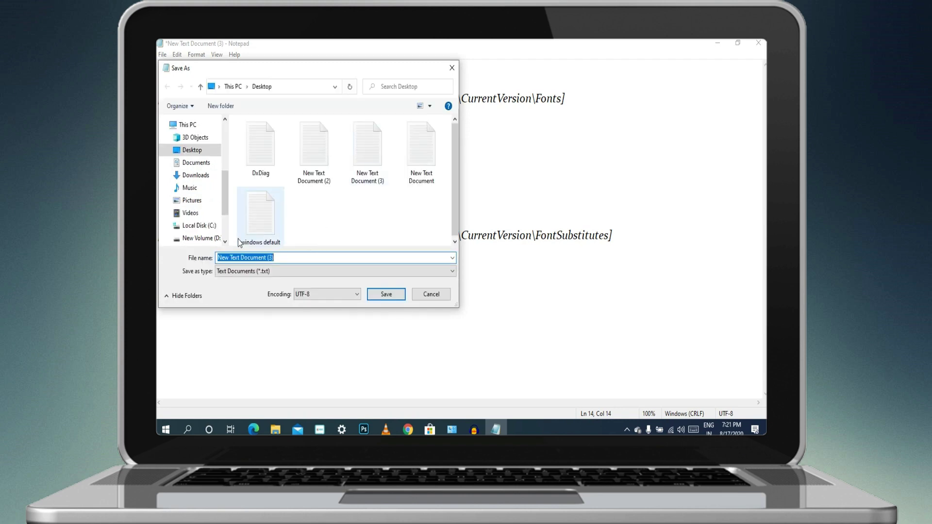
click(213, 239)
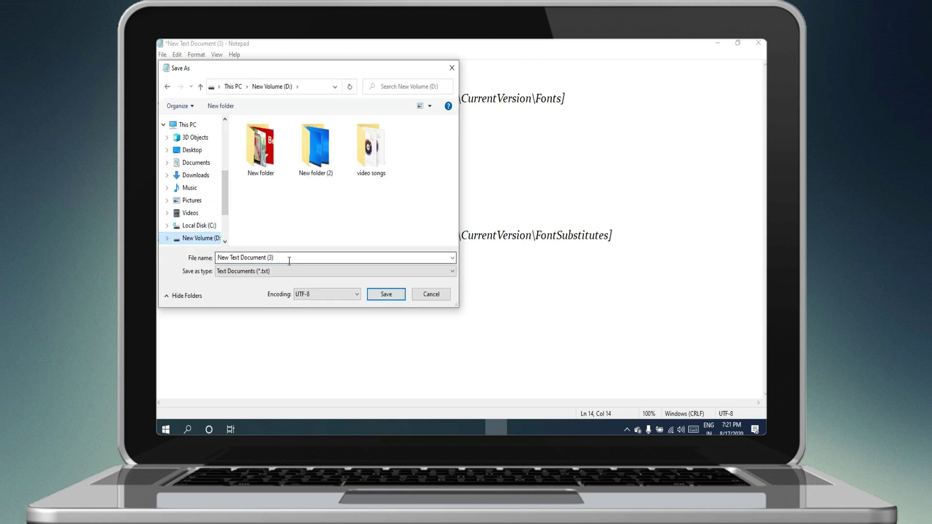
drag(287, 259, 160, 259)
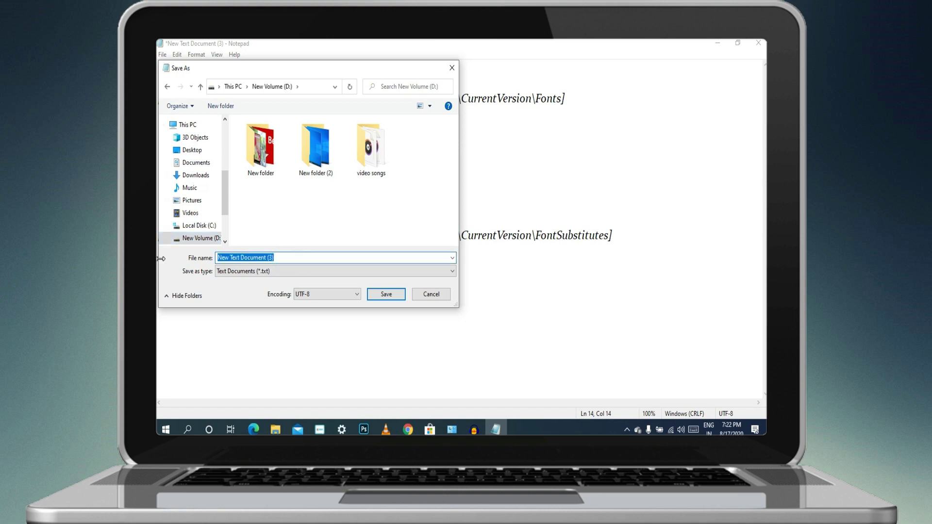
text(new)
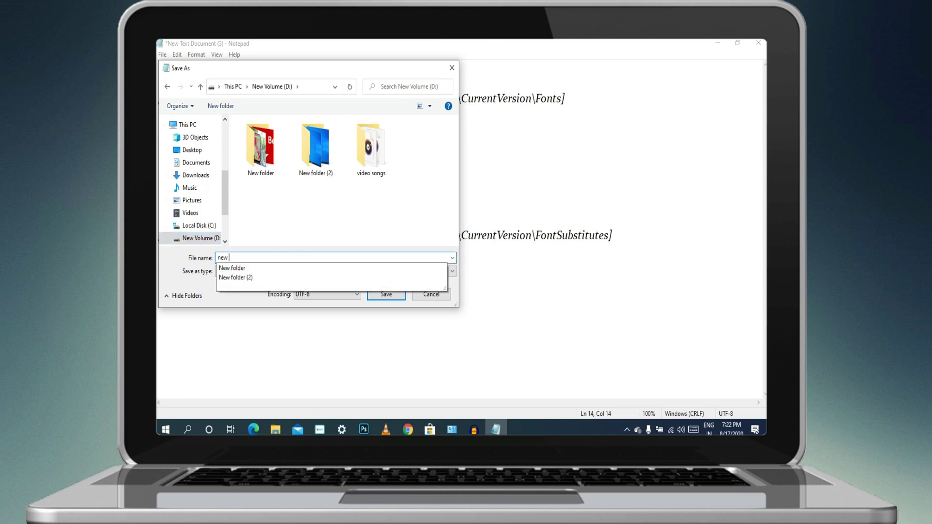
text( font.reg)
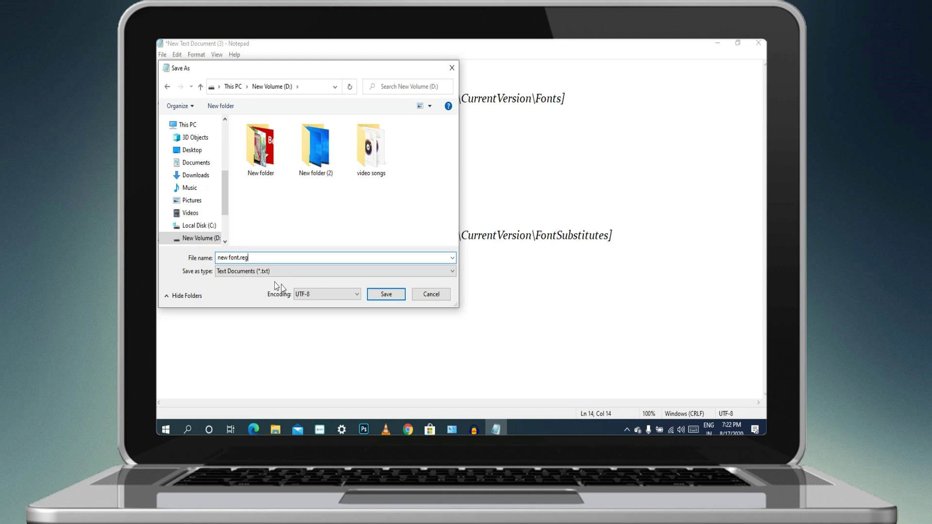
click(374, 295)
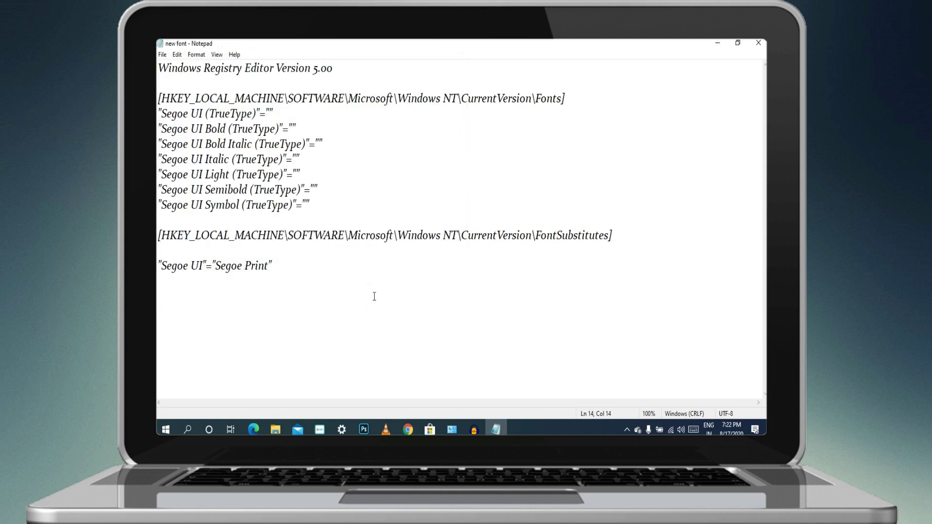
Minimize Notepad and open New Volume (D:) in a maximized File Explorer window
click(717, 43)
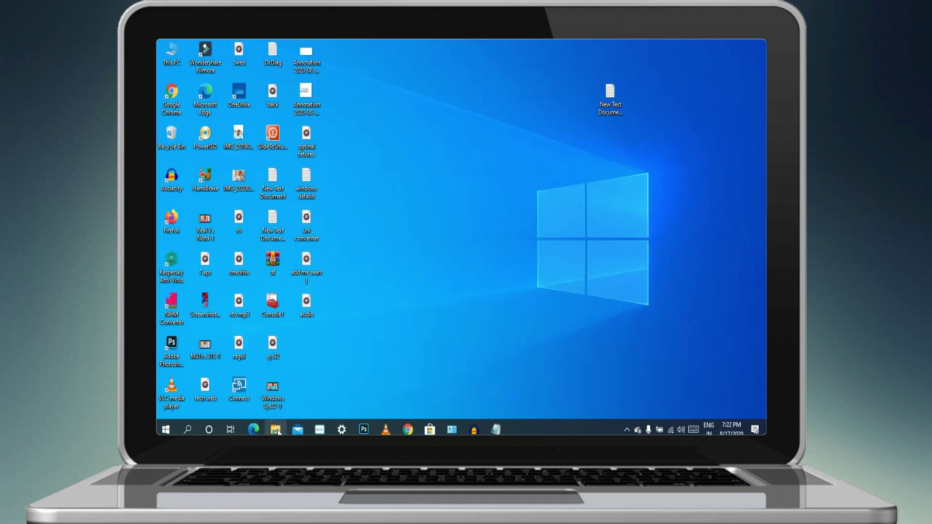
click(276, 430)
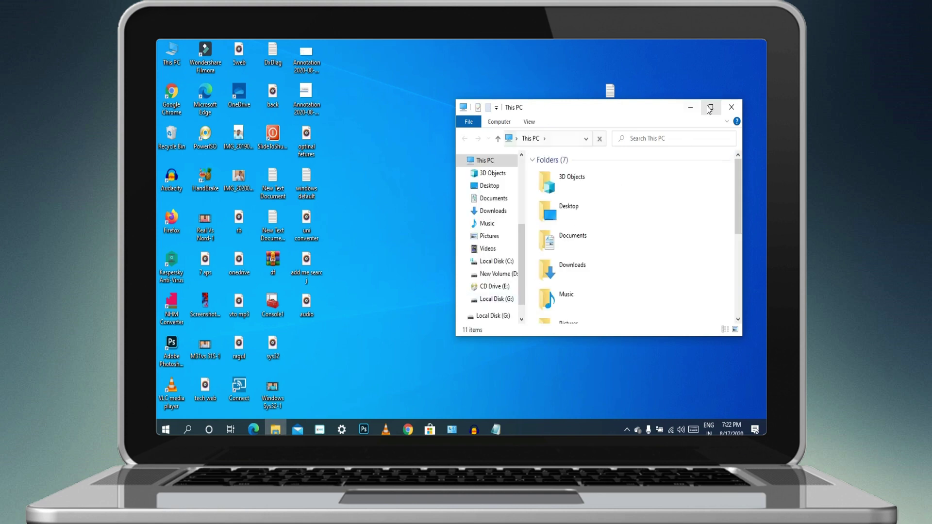
click(708, 105)
click(427, 195)
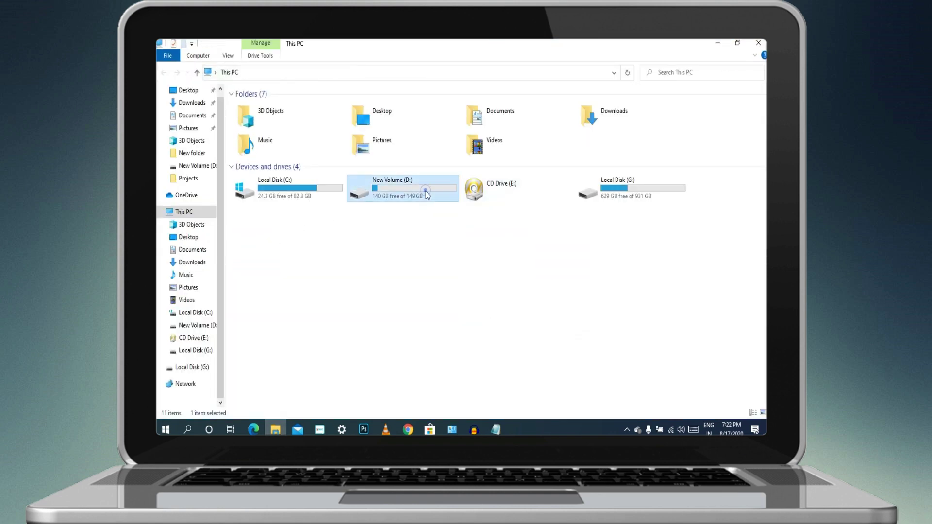
double_click(427, 194)
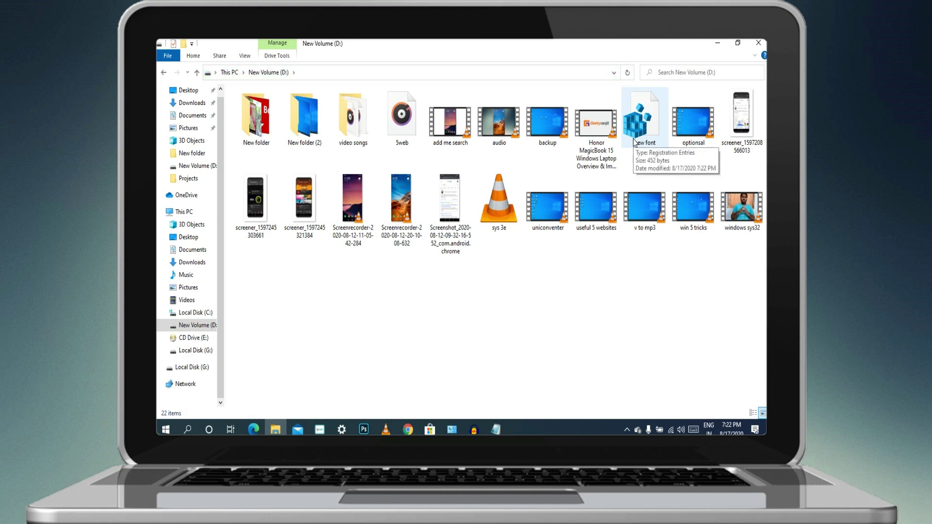
Run the new font registry file, allow the system permission request and confirm adding its entries to the registry
double_click(634, 141)
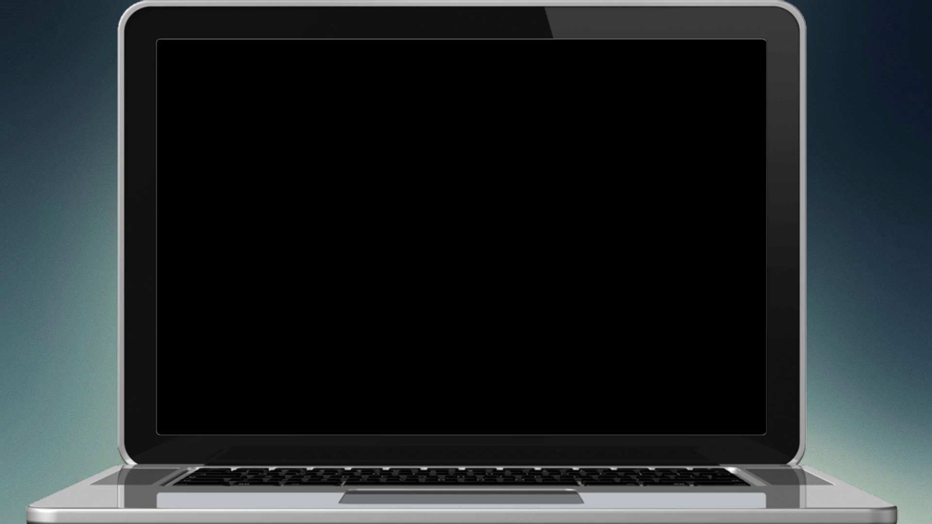
click(439, 302)
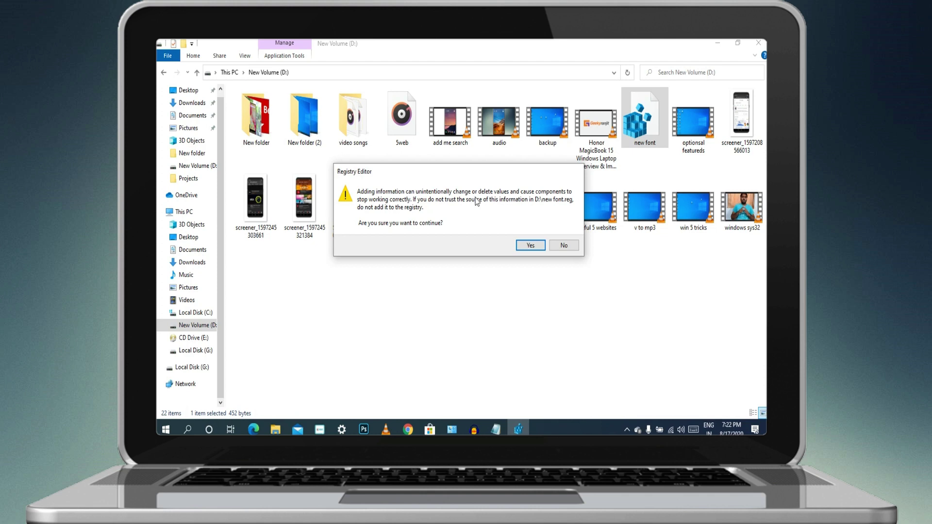
click(531, 245)
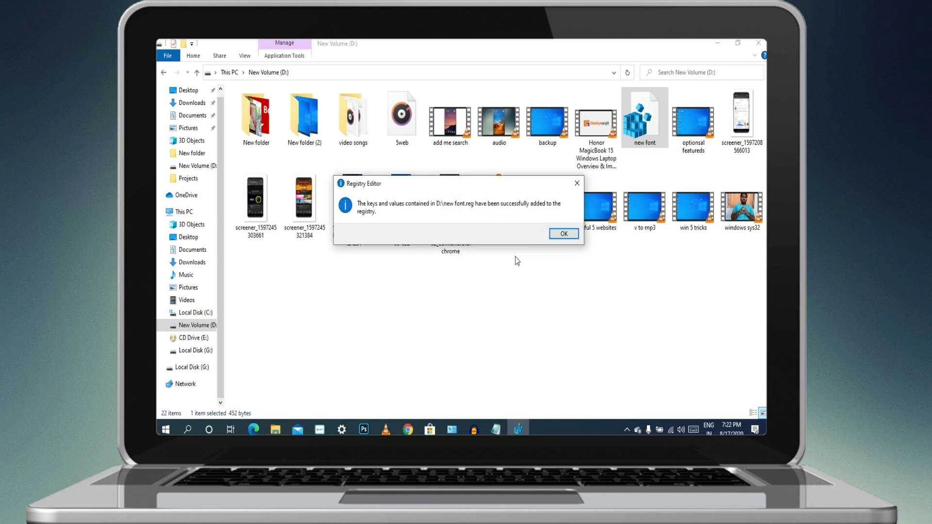
Dismiss the registry import message, refresh the New Volume (D:) folder and close its window
click(564, 234)
right_click(540, 262)
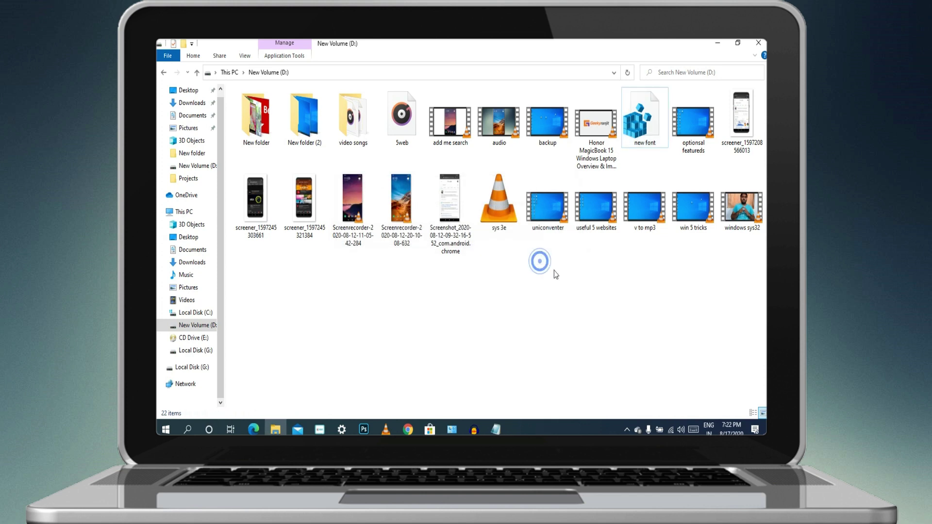
click(563, 304)
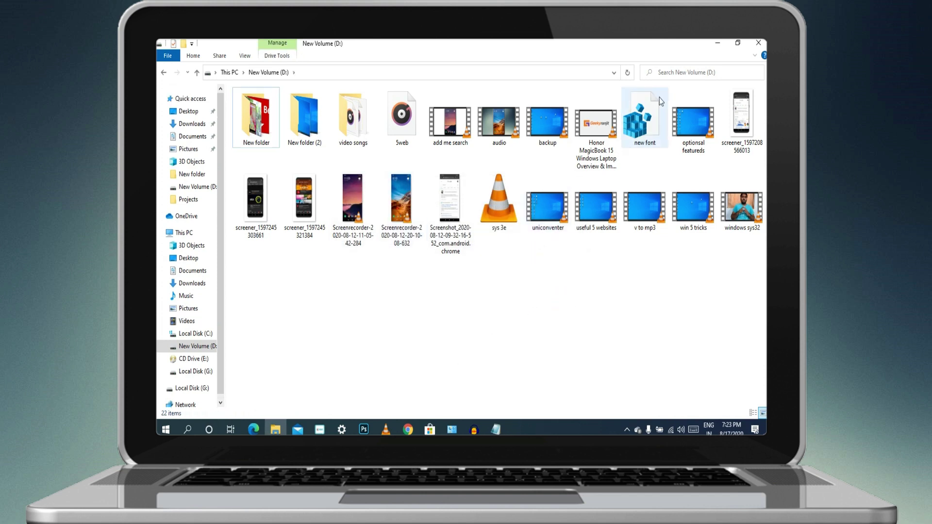
click(758, 42)
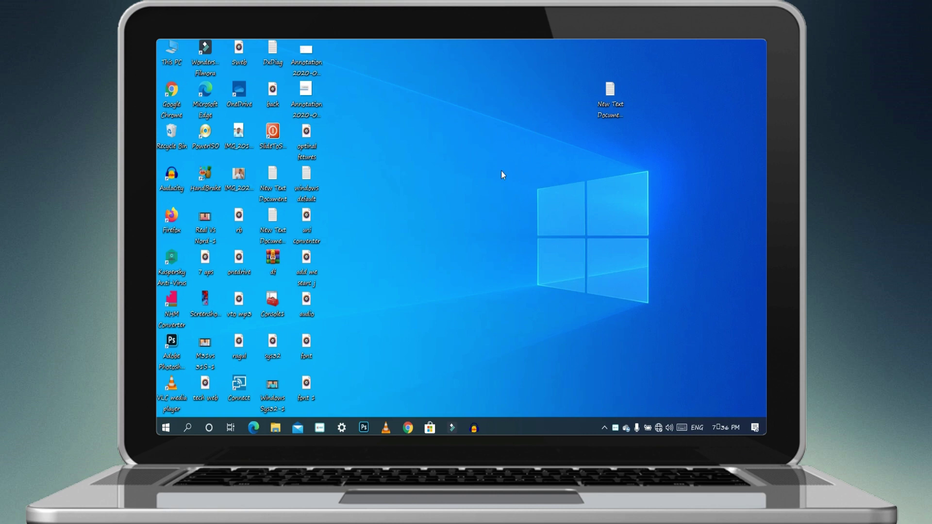
Open the windows default text file from the desktop in a maximized Notepad window and review its registry entries
click(309, 190)
double_click(309, 190)
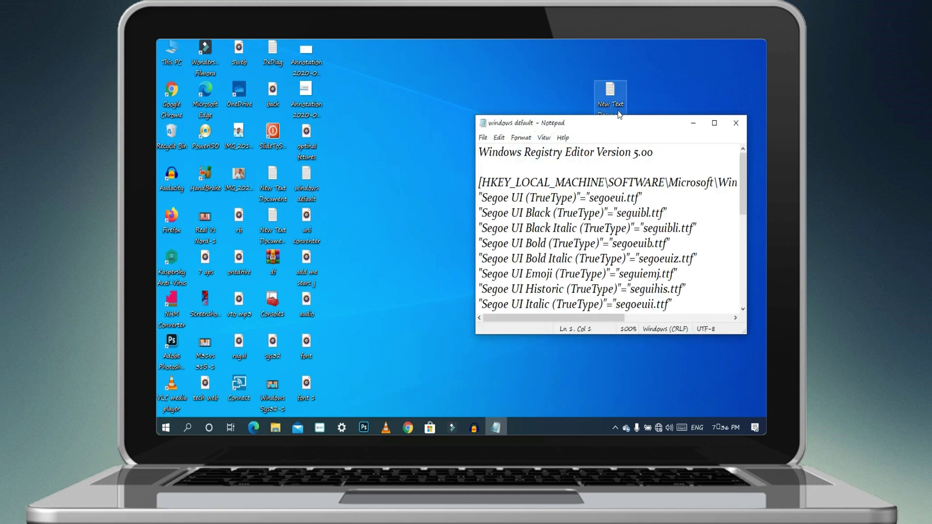
click(714, 124)
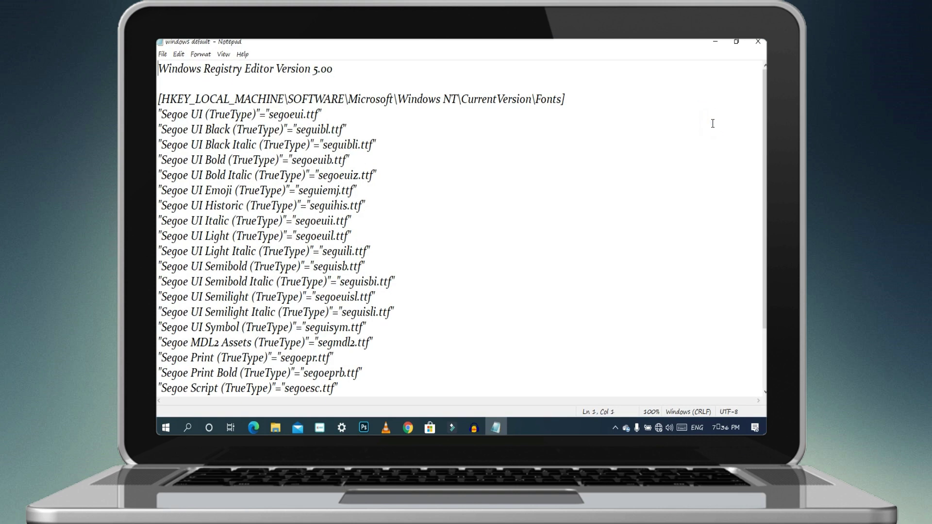
scroll(604, 152, down, 2)
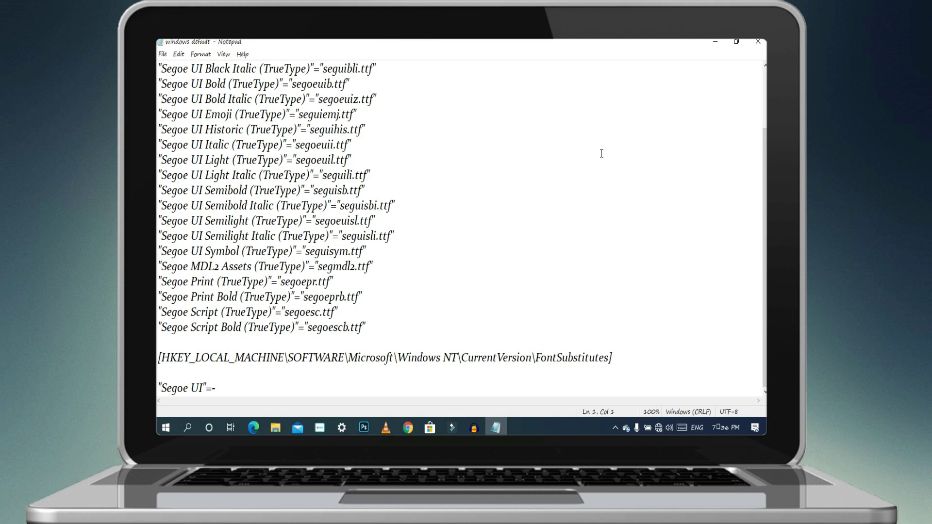
scroll(602, 154, up, 1)
scroll(602, 155, down, 1)
Save a copy of the document to the Desktop as windows default.reg and close Notepad
click(167, 55)
click(257, 118)
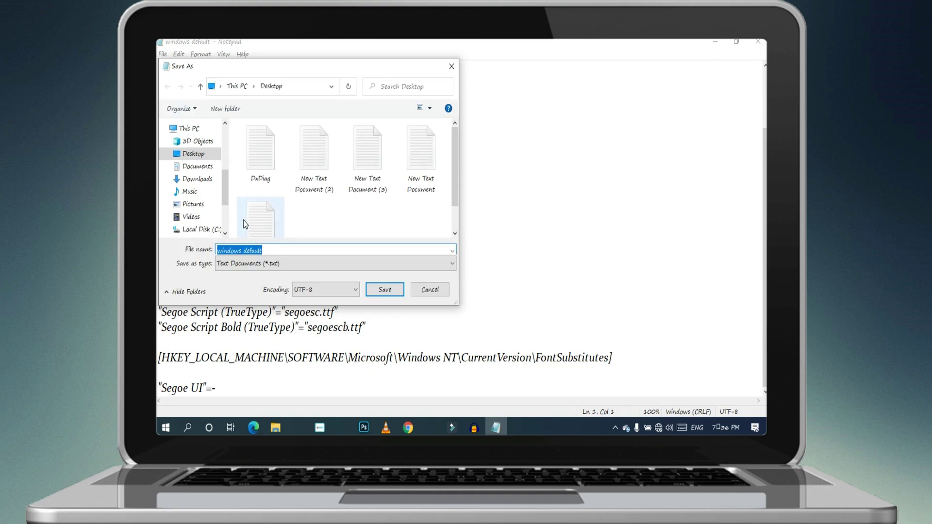
click(296, 251)
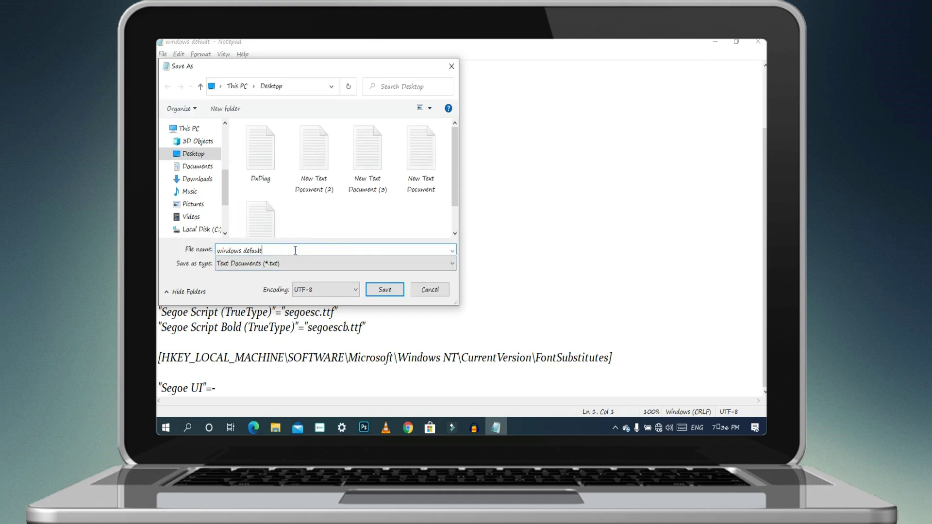
text(.reg)
click(385, 289)
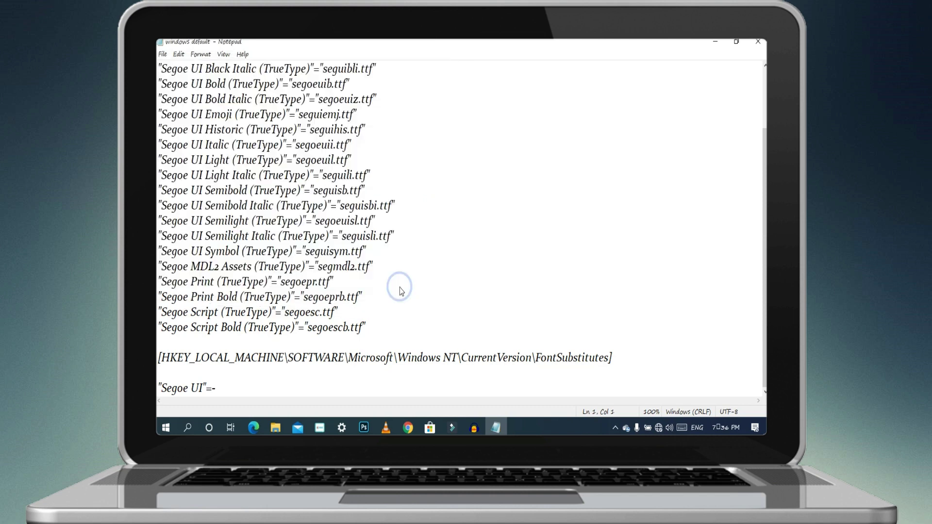
click(758, 41)
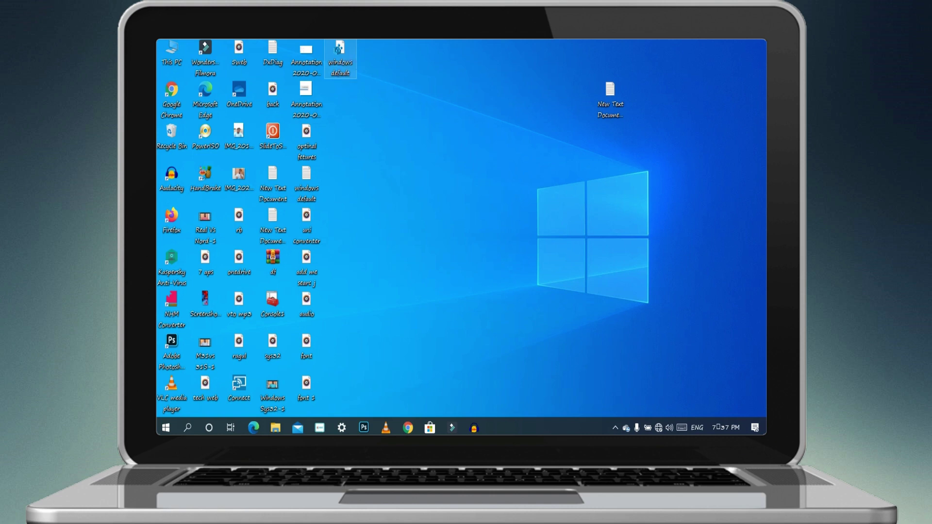
Run the windows default registry file from the desktop, confirm adding its entries to the registry and dismiss the completion message
double_click(340, 57)
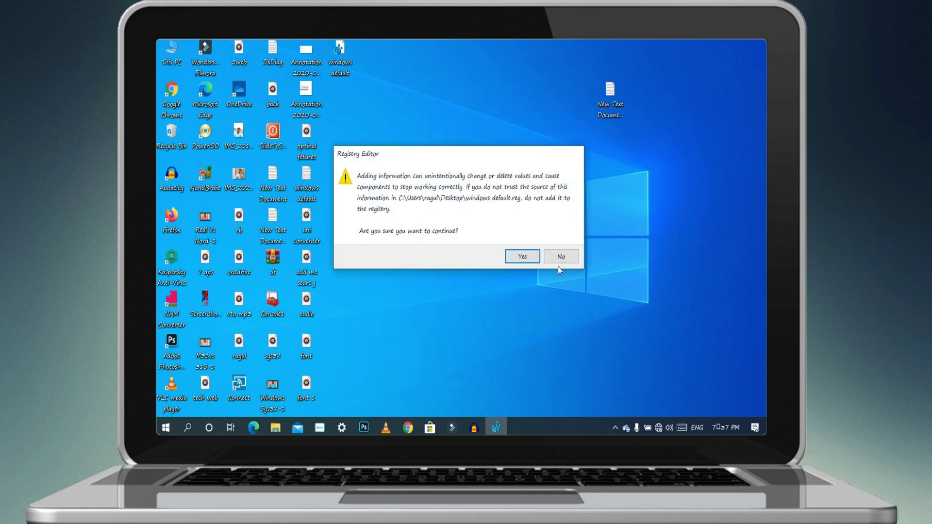
click(514, 262)
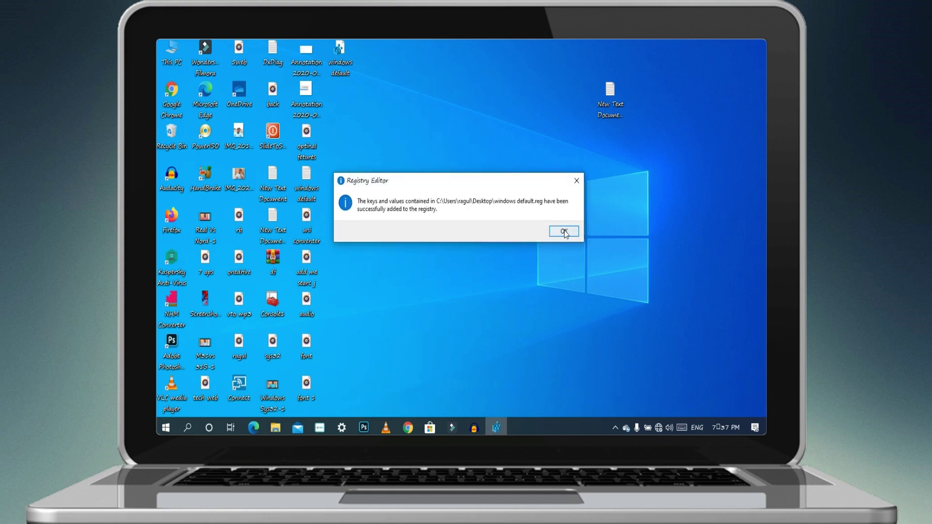
click(564, 233)
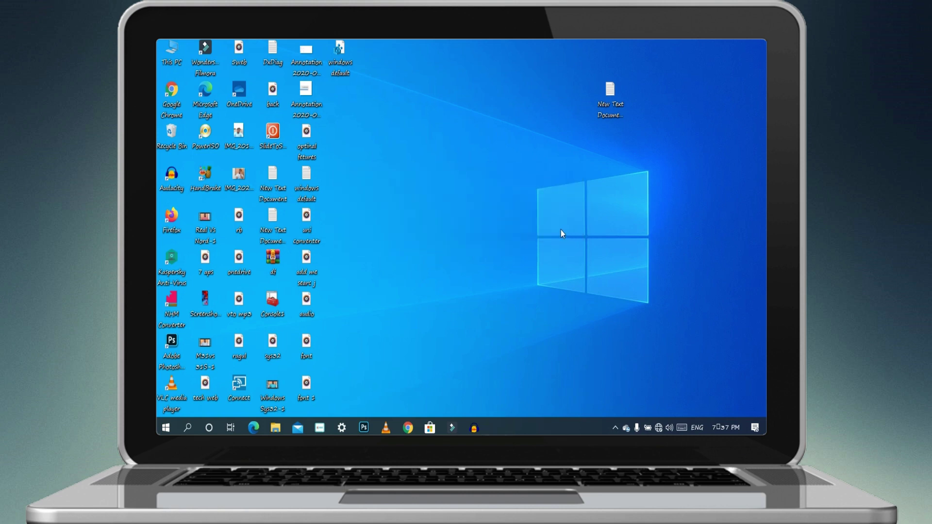